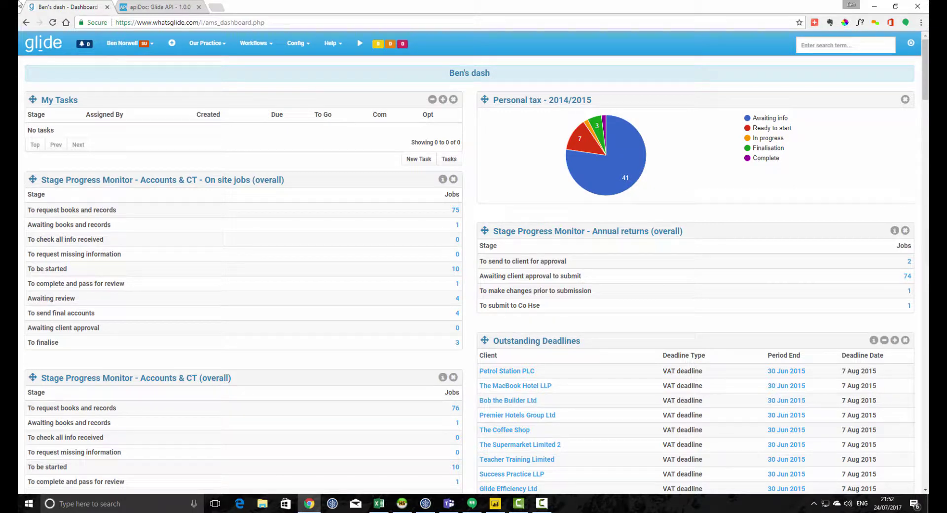
- Open the Developer API settings in Glide's system options to display the account's API key
click(301, 48)
click(306, 72)
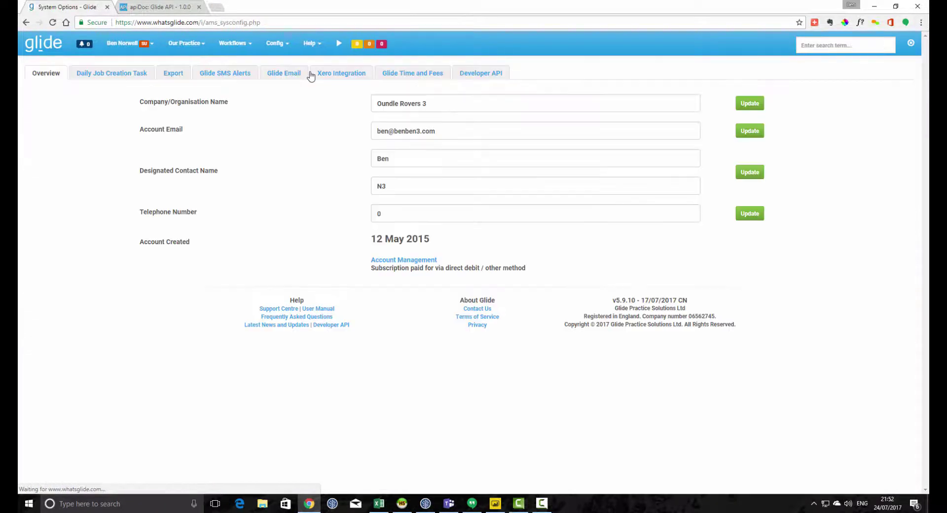
click(477, 75)
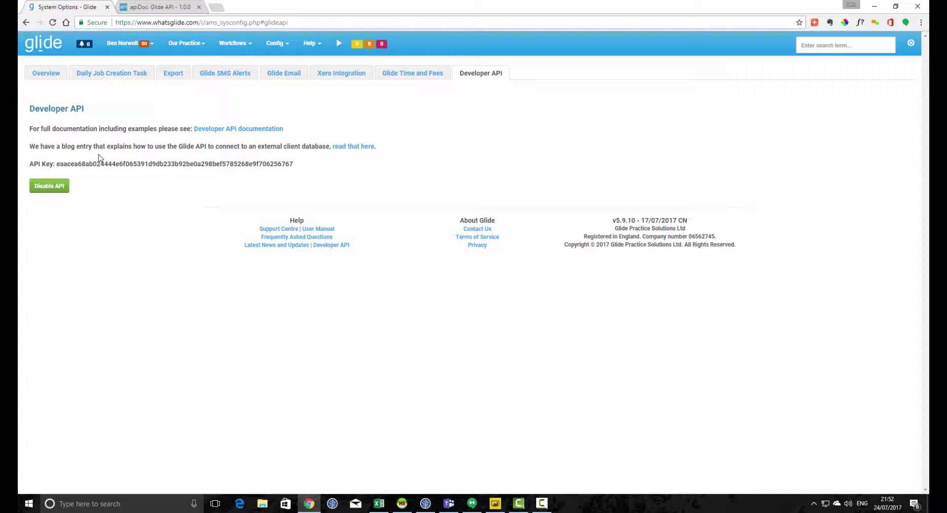
- Examine the example HTTPS request and its key parameter in the Glide API documentation, and the account's own API key
click(159, 5)
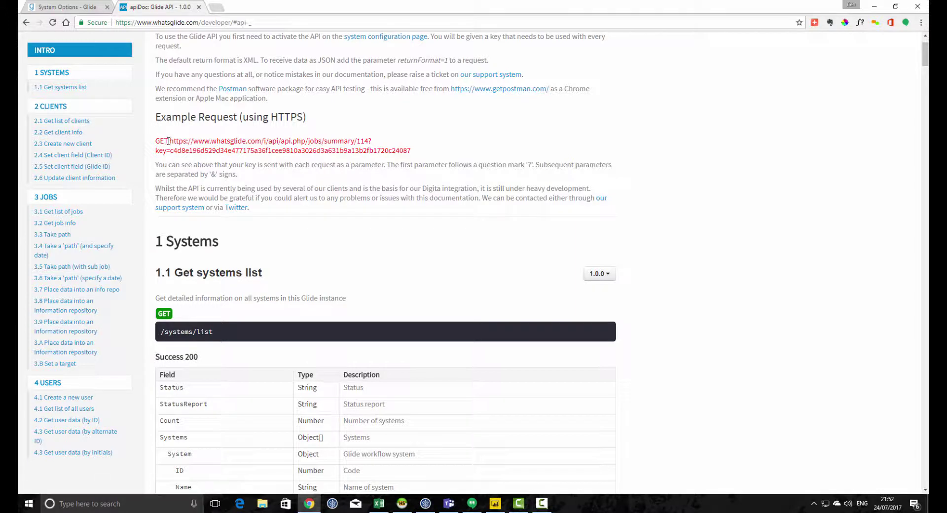
drag(170, 141, 418, 149)
click(427, 151)
drag(171, 151, 414, 150)
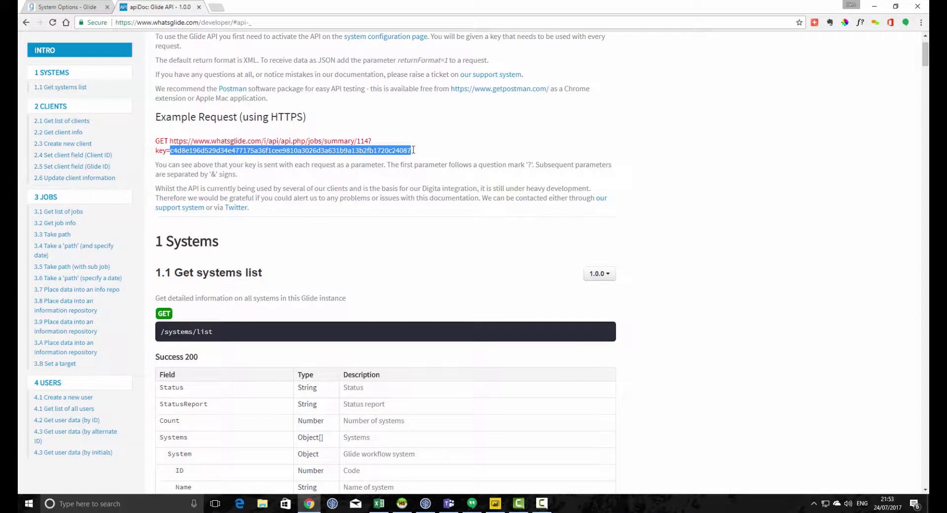
click(69, 7)
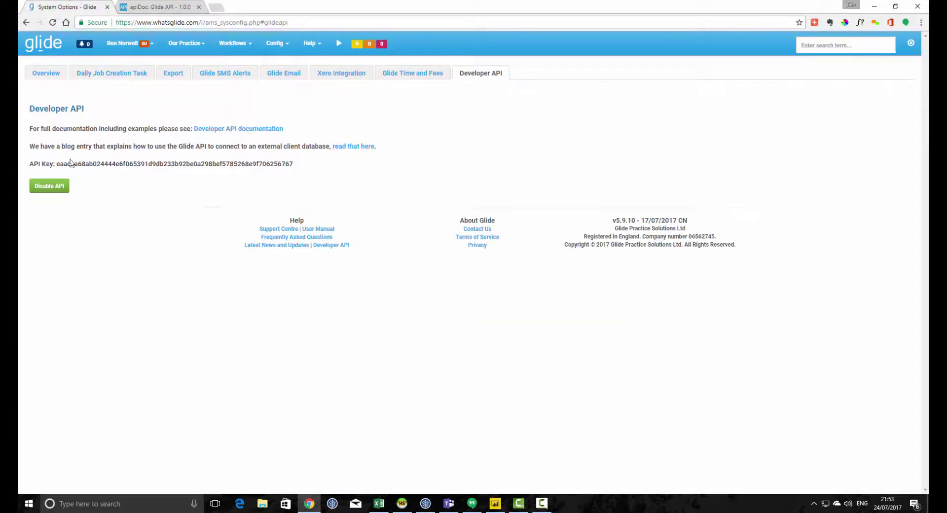
drag(58, 166, 321, 173)
click(201, 84)
click(157, 7)
- Switch to Power BI Desktop and start a new data connection of the Web type
click(495, 503)
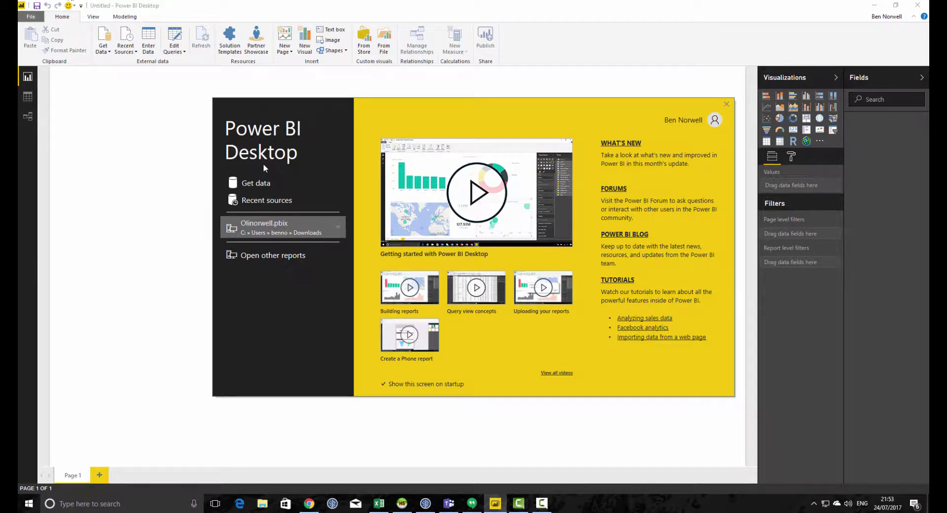
click(261, 184)
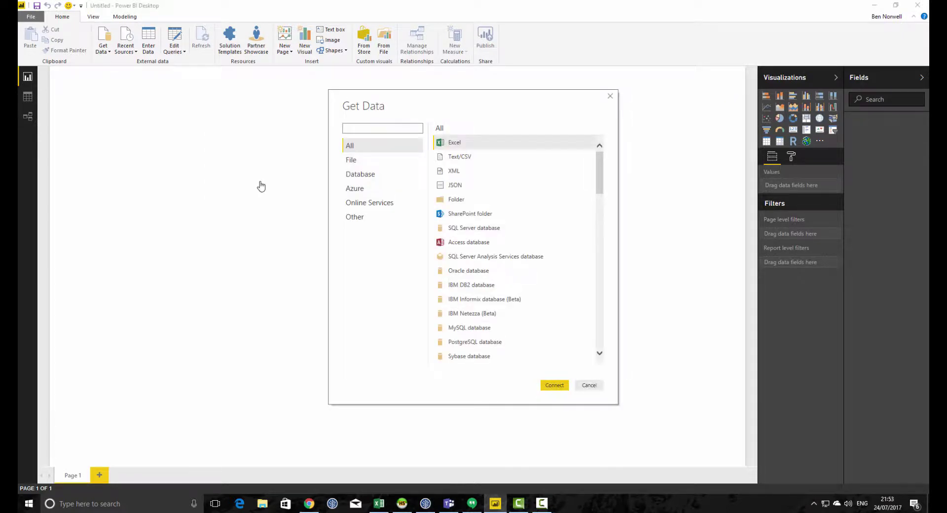
click(356, 217)
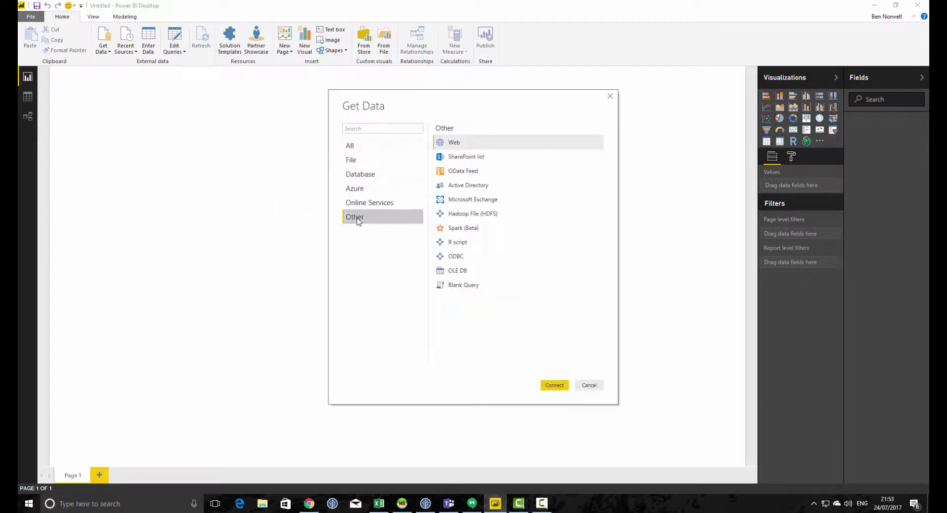
click(455, 143)
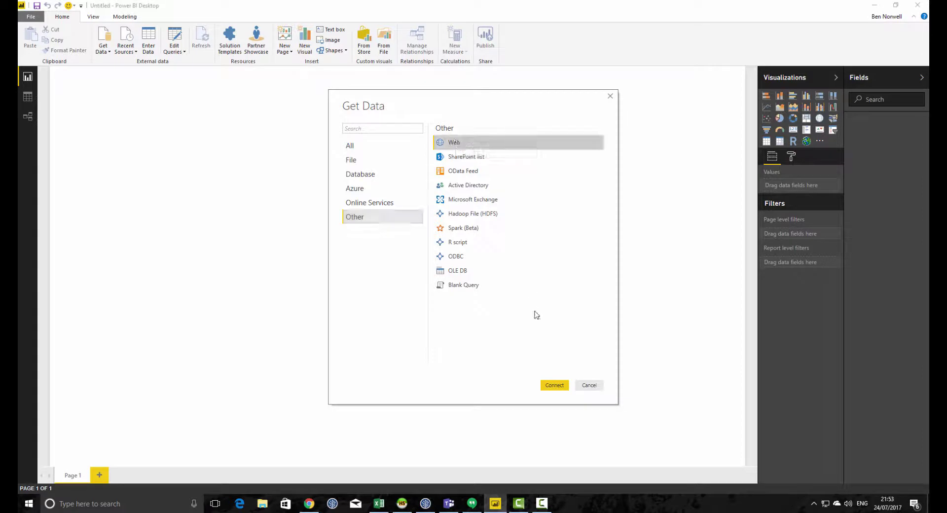
click(558, 387)
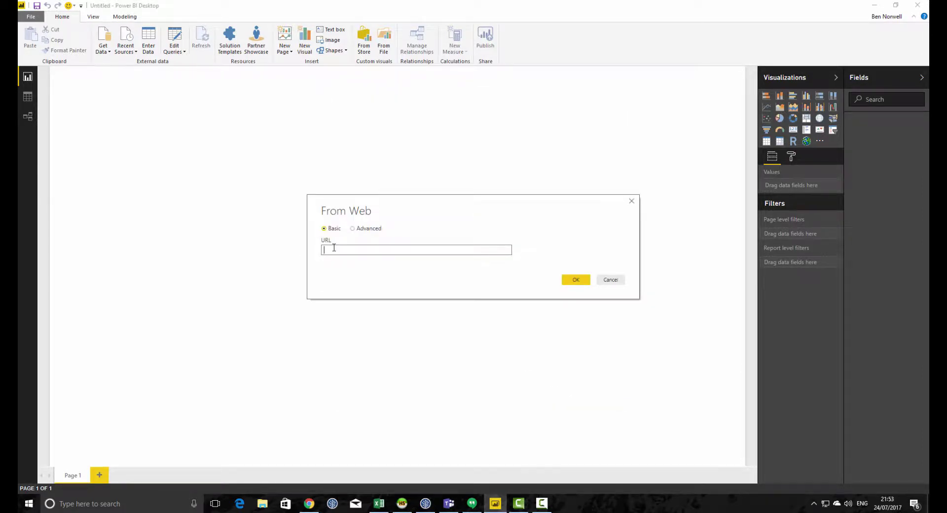
- Copy the example request address up to "key=" from the API documentation in Chrome and paste it as the Power BI web source URL
click(309, 503)
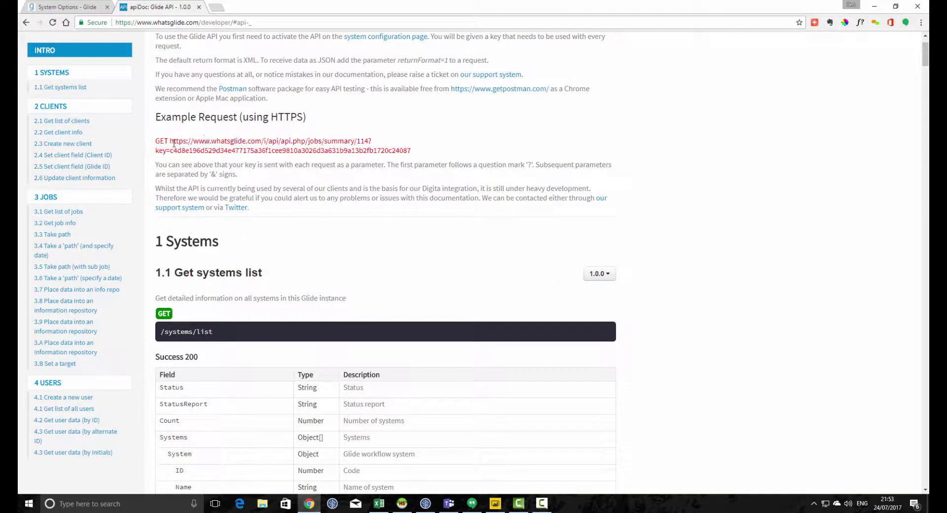
mouse_move(170, 141)
mouse_down()
mouse_move(359, 152)
mouse_move(170, 150)
mouse_up()
key(ctrl+c)
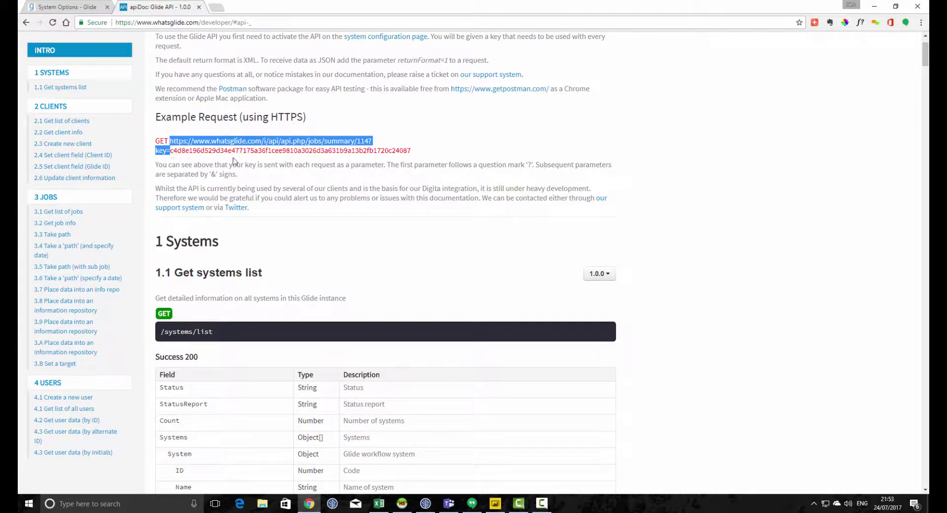
key(alt+Tab)
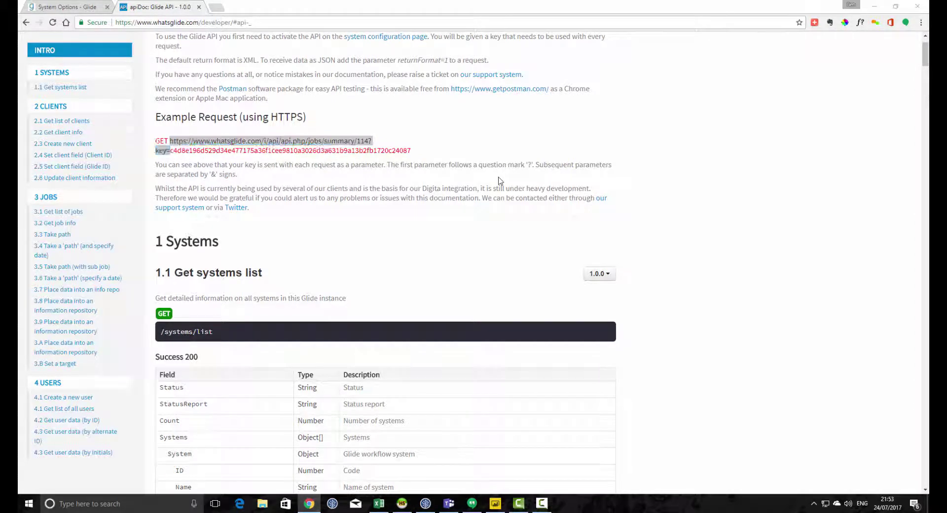
key(ctrl+v)
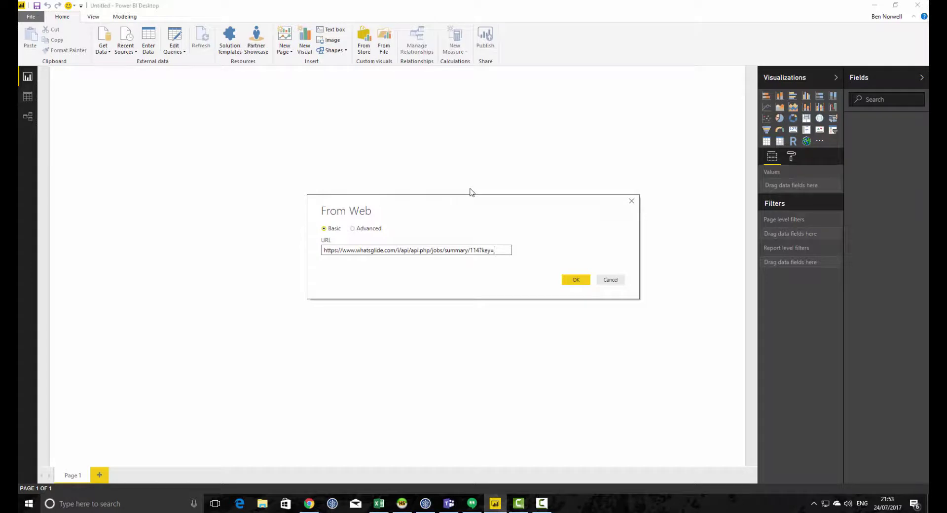
- Look up the "Get list of clients" endpoint in the Glide API documentation in Chrome
key(alt+Tab)
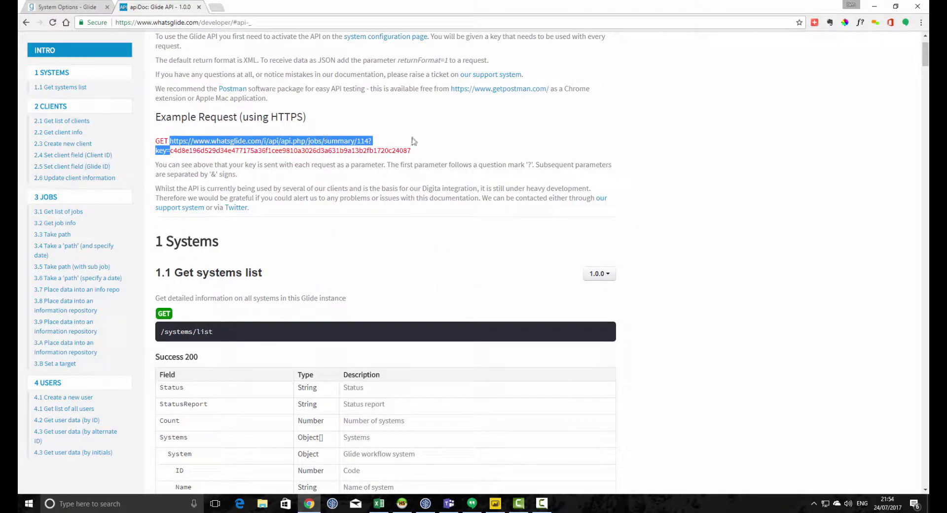
click(352, 145)
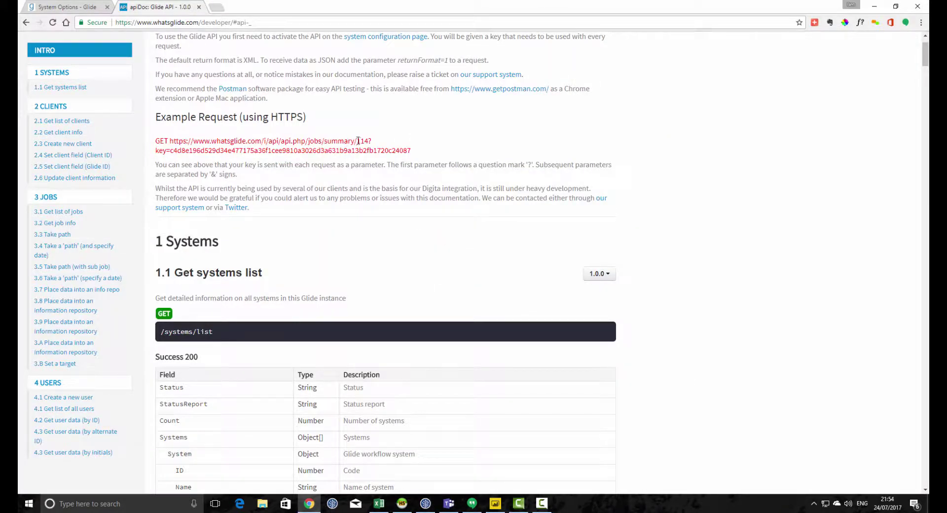
scroll(345, 178, down, 1)
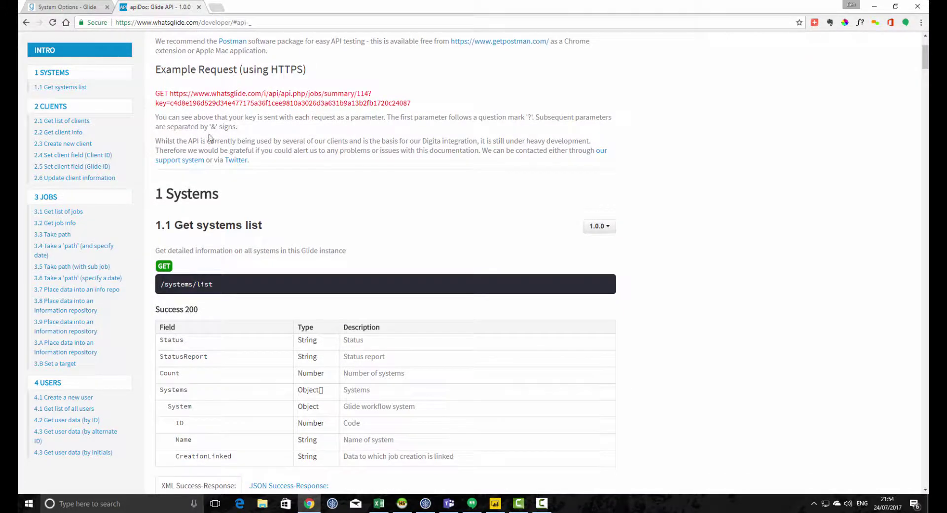
click(67, 123)
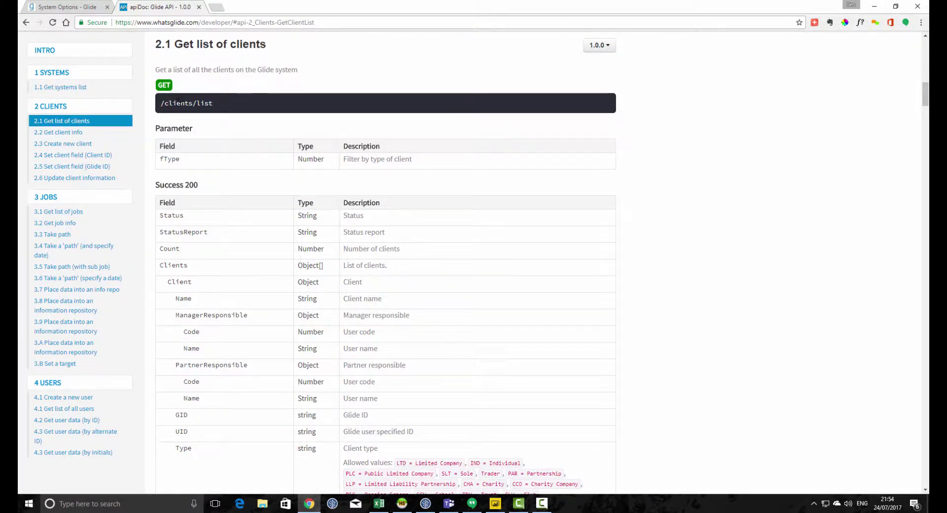
- Back in Power BI, replace the jobs/summary/114 part of the source URL with clients/list
key(alt+Tab)
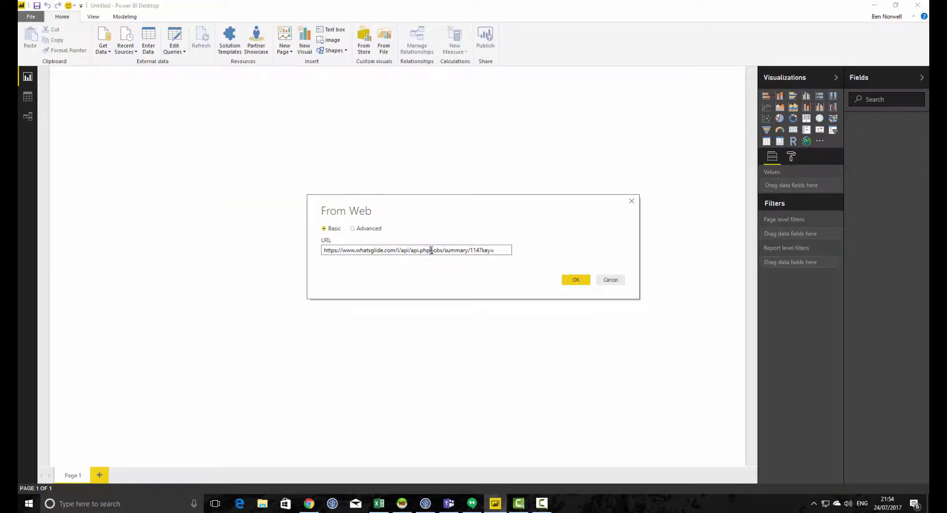
key(Delete)
key(Delete)
key(Delete)
key(Delete)
text(clients)
key(Delete)
key(Delete)
key(Delete)
key(Delete)
key(Delete)
key(Delete)
key(Delete)
key(Delete)
text(/list)
key(Delete)
key(Delete)
key(Delete)
key(Delete)
key(End)
- Copy the account's API key from Glide in Chrome, append it to the Power BI source URL and connect
key(alt+Tab)
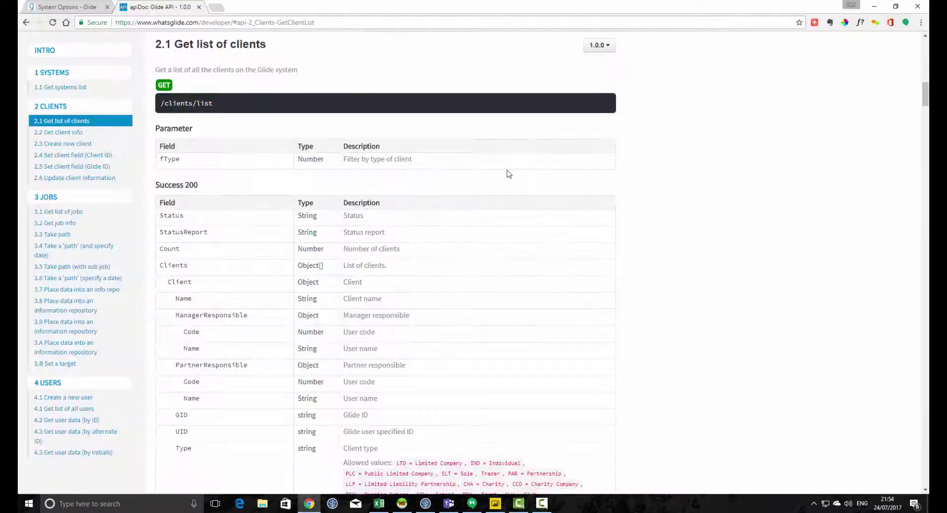
click(71, 6)
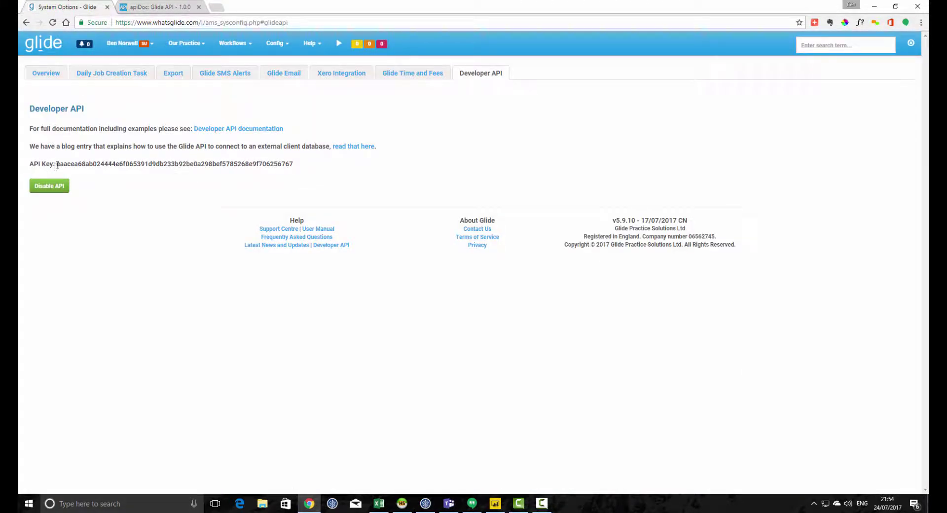
drag(57, 165, 309, 164)
key(ctrl+c)
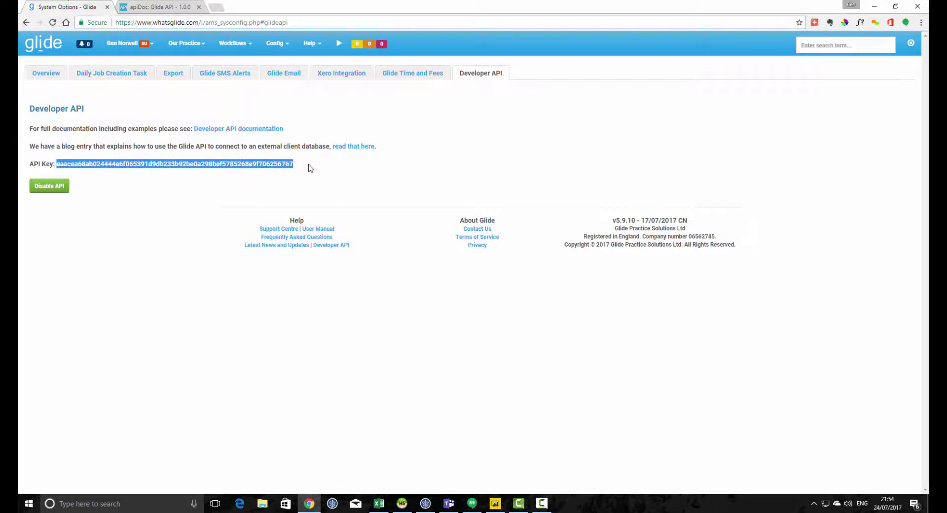
key(alt+Tab)
key(ctrl+v)
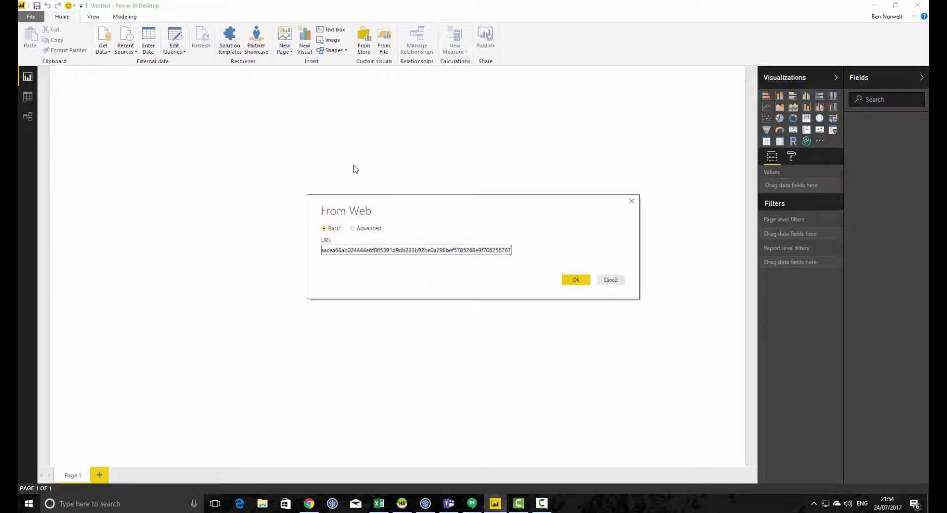
click(575, 279)
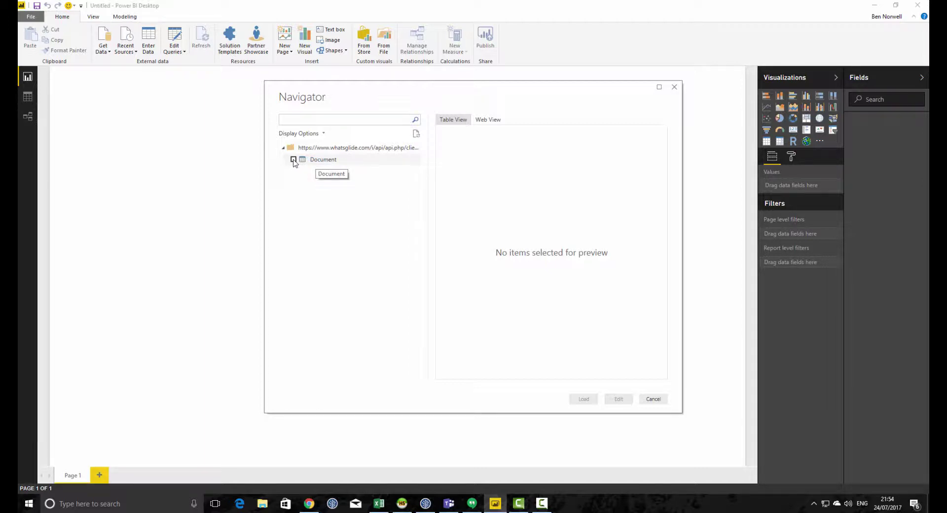
- Load the Document table and add its Kind, Name and Text fields to the report page
click(293, 160)
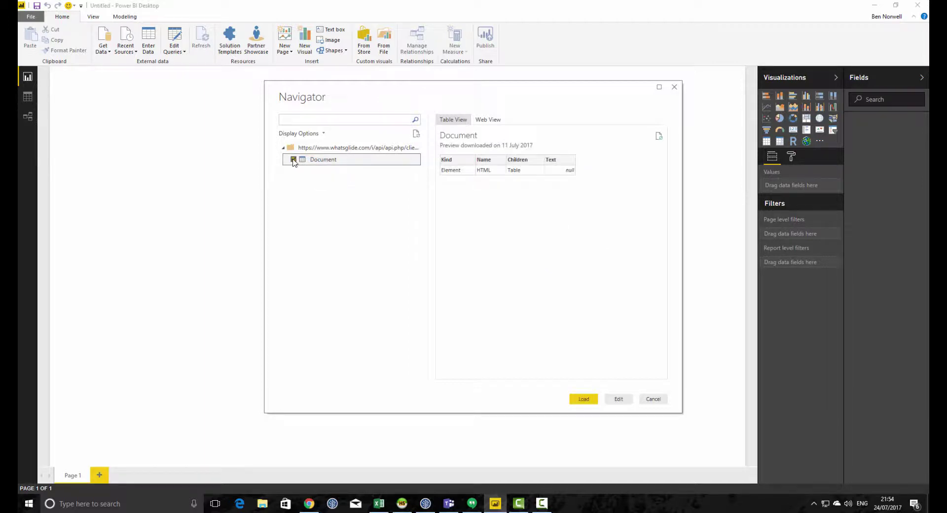
click(582, 399)
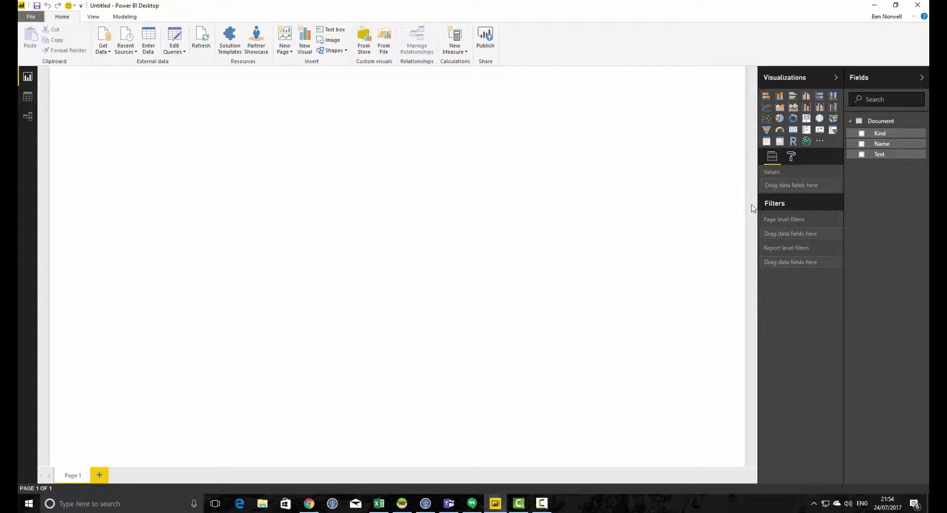
click(861, 123)
click(860, 123)
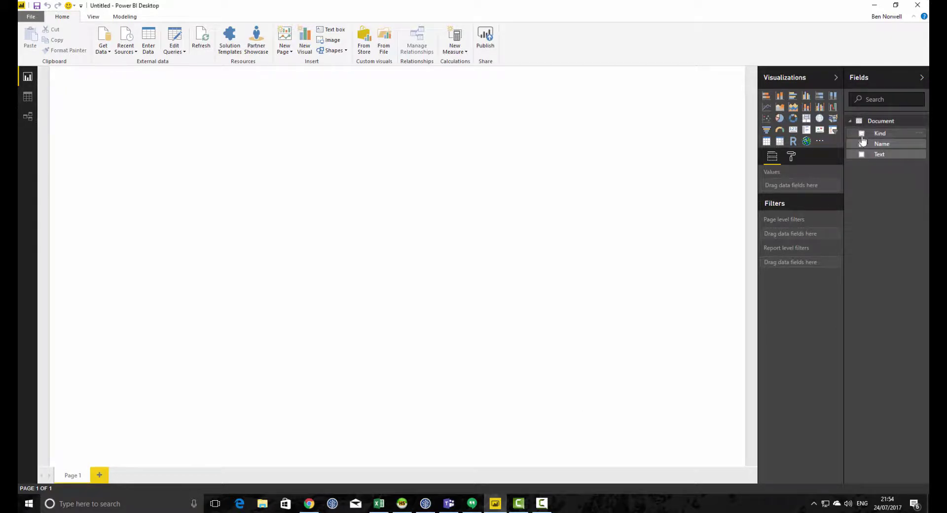
click(861, 133)
click(860, 144)
click(861, 154)
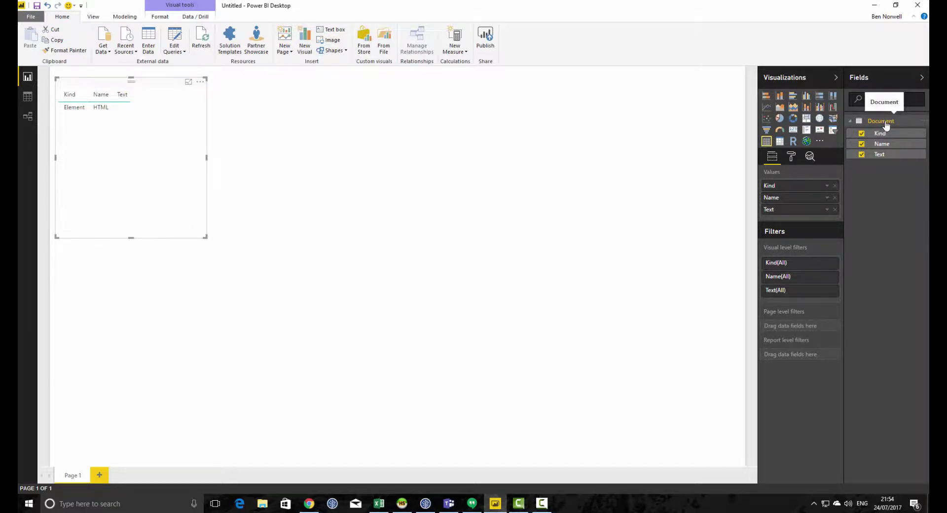
- Open the Document query for editing in a maximized Query Editor window
click(181, 50)
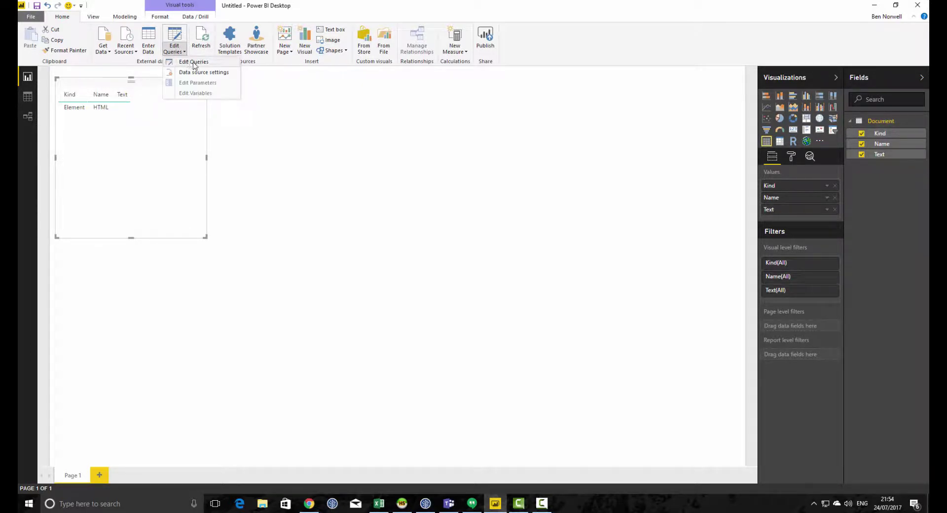
click(195, 63)
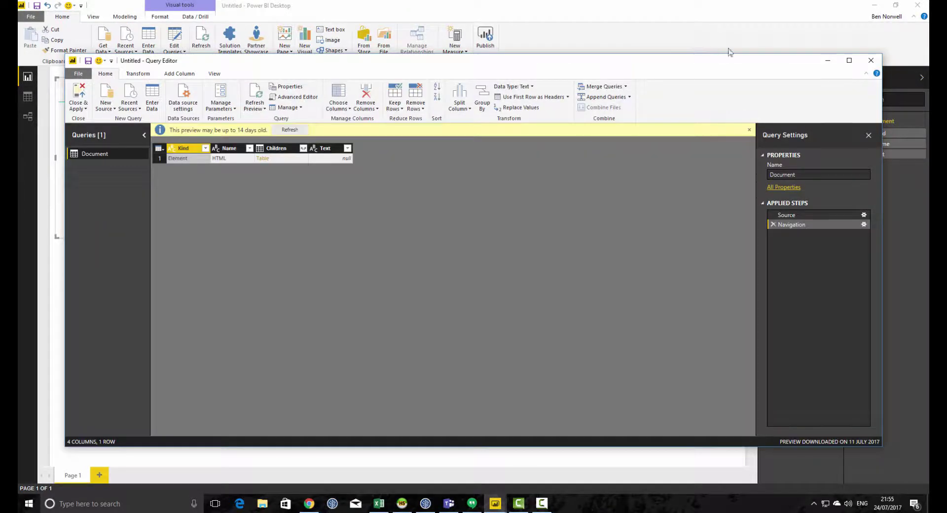
click(848, 59)
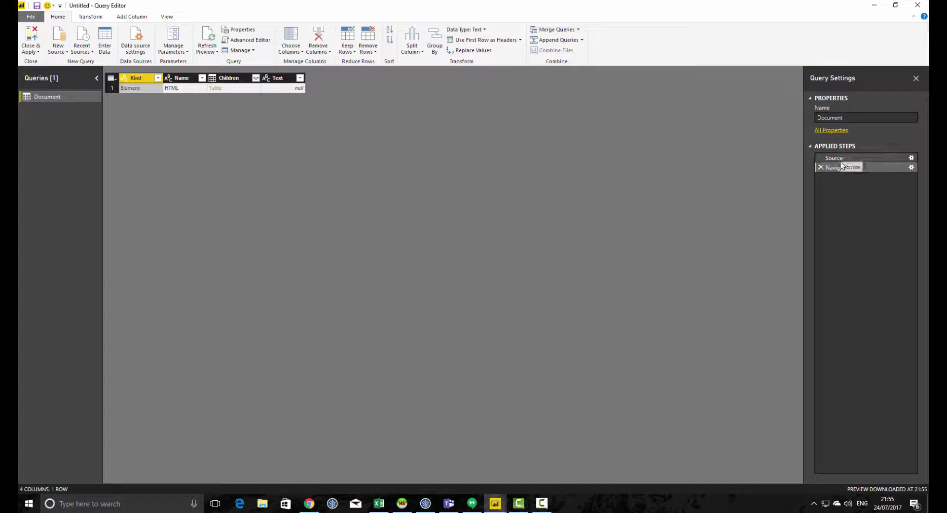
- Edit the Document query's Source step so the web file opens as Xml Tables
click(912, 158)
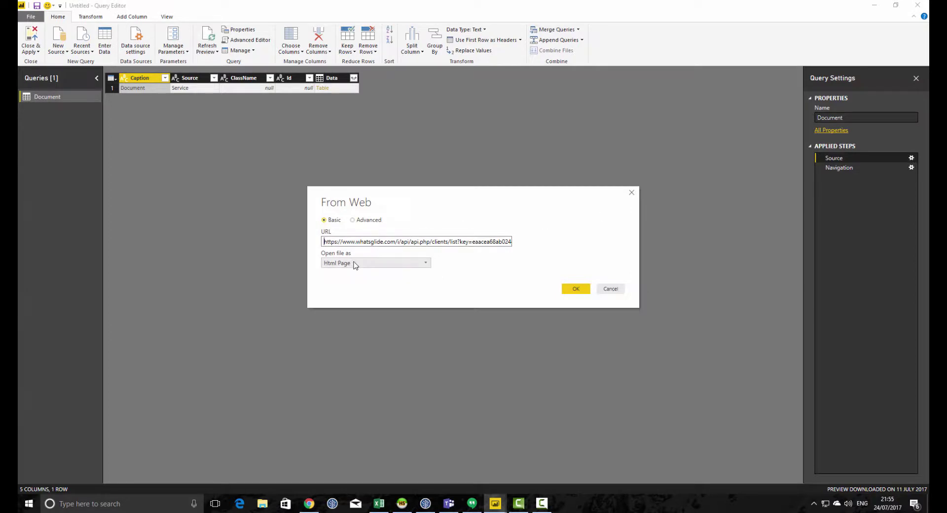
click(353, 264)
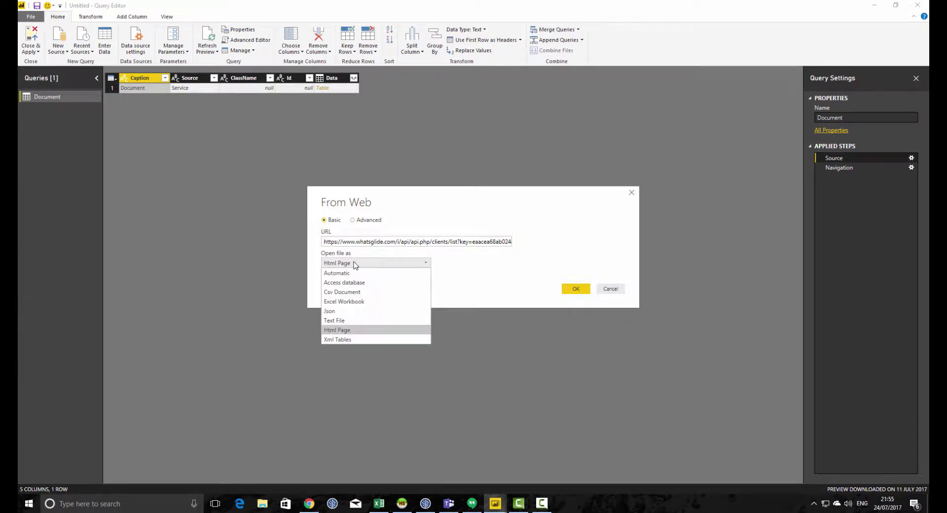
click(342, 339)
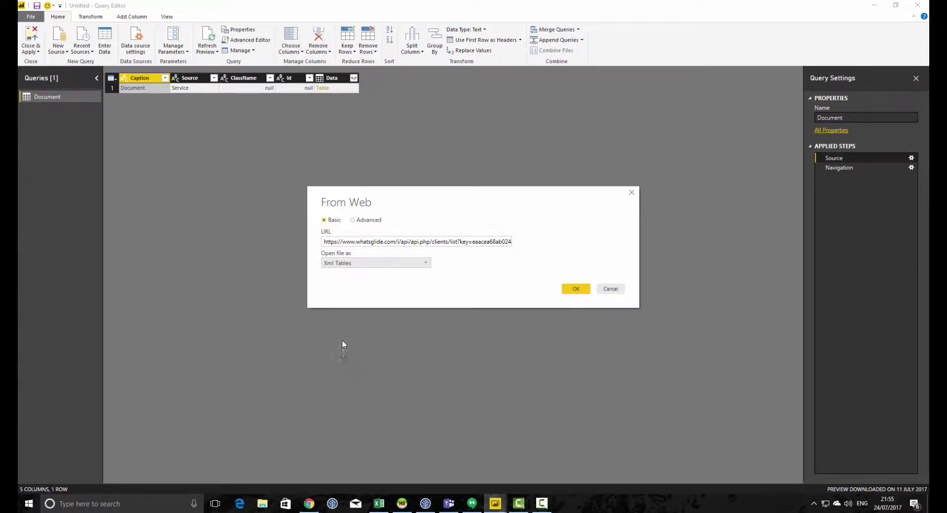
click(351, 264)
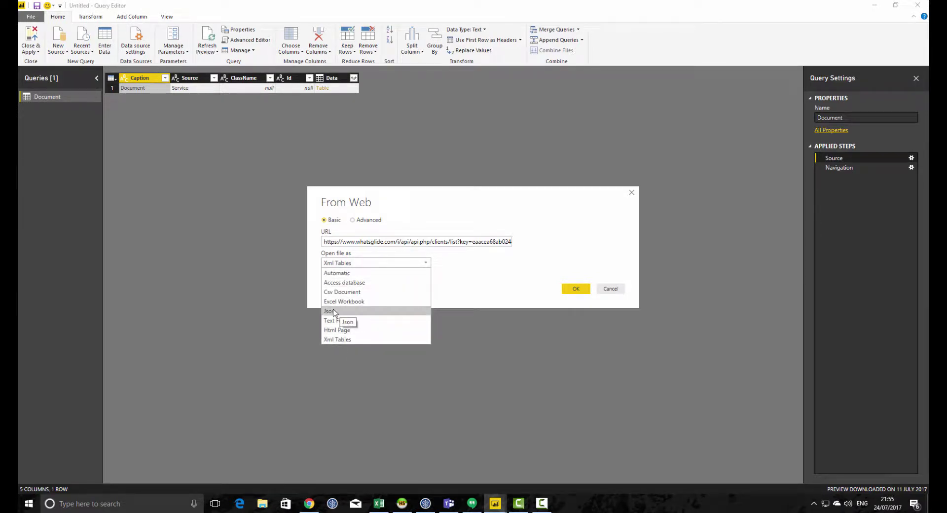
click(347, 340)
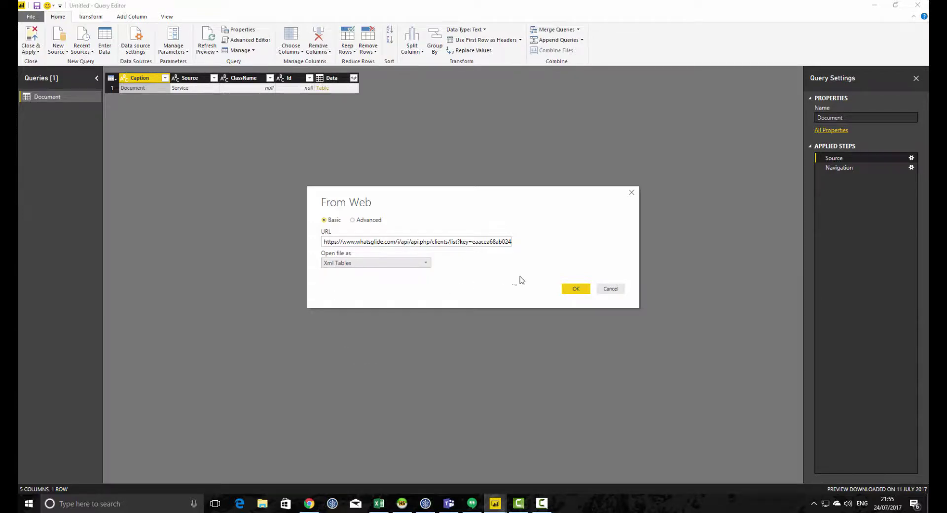
click(574, 291)
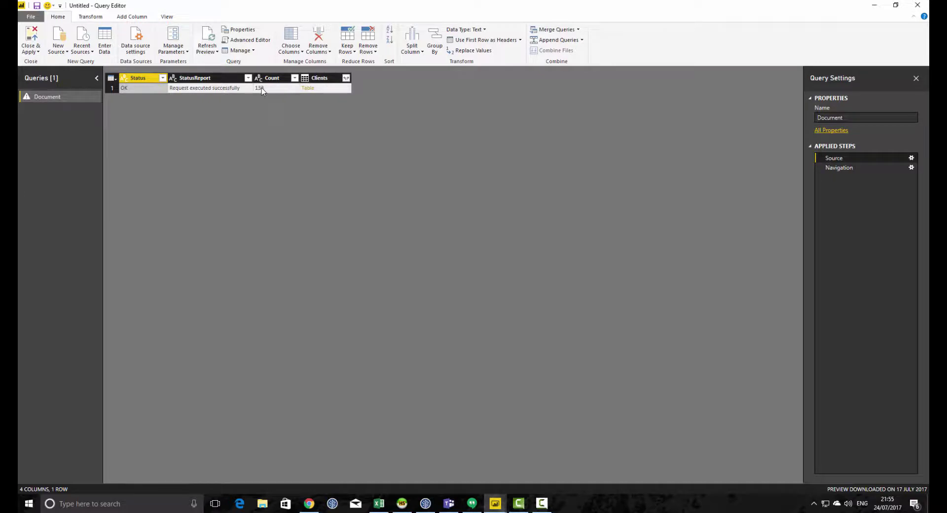
- Drill into the Clients table and its nested Client table, replacing the existing Navigation step
click(309, 90)
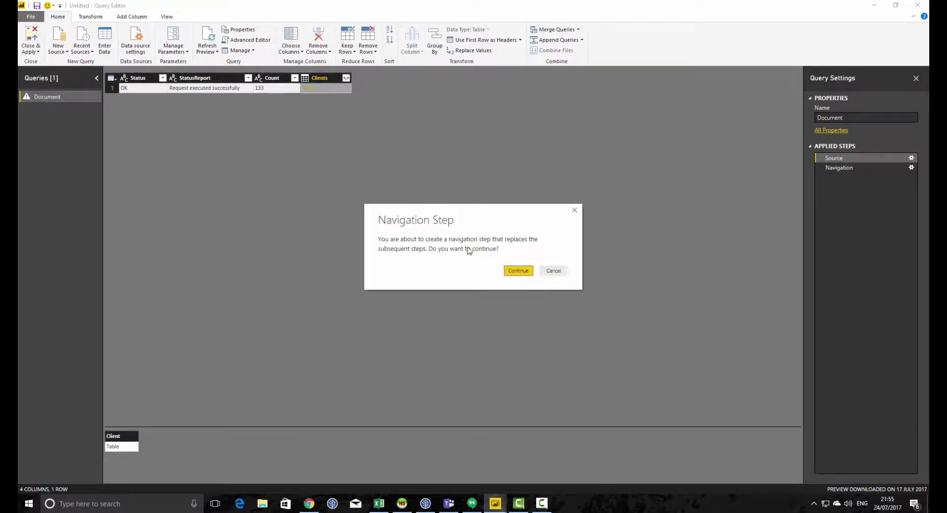
click(519, 270)
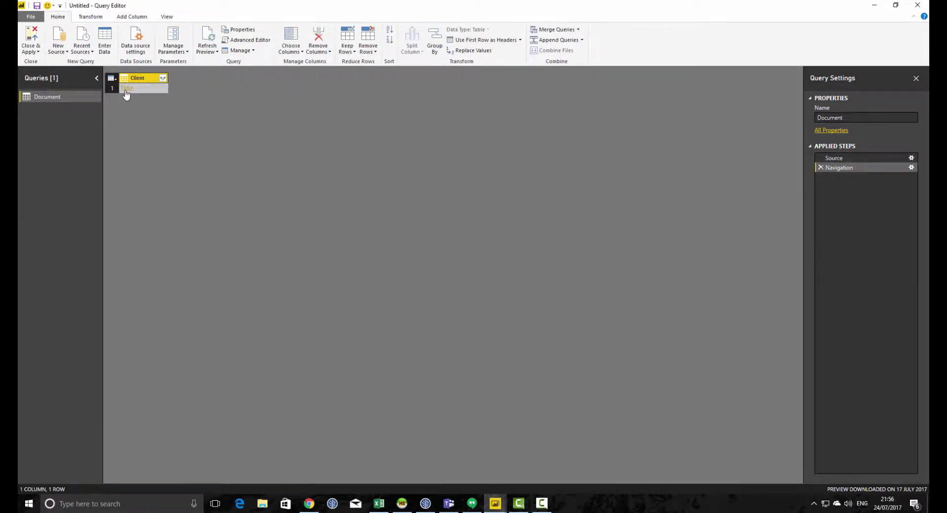
click(125, 90)
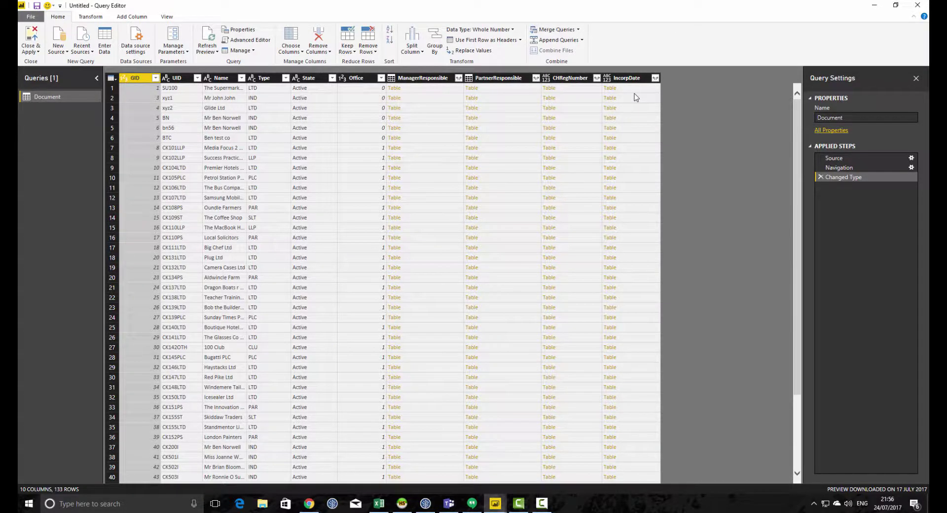
- Expand the ManagerResponsible and PartnerResponsible columns into their Code and Name fields, keeping the original names as prefix
click(458, 78)
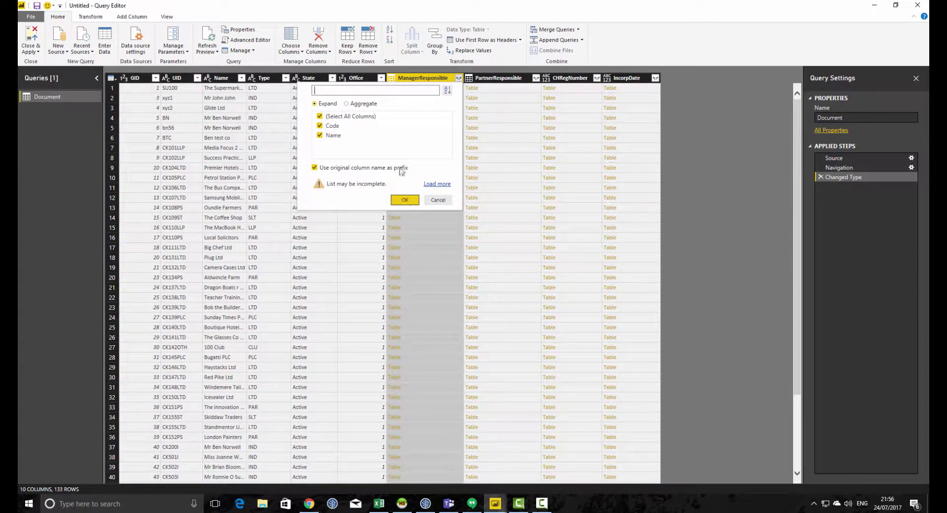
click(405, 200)
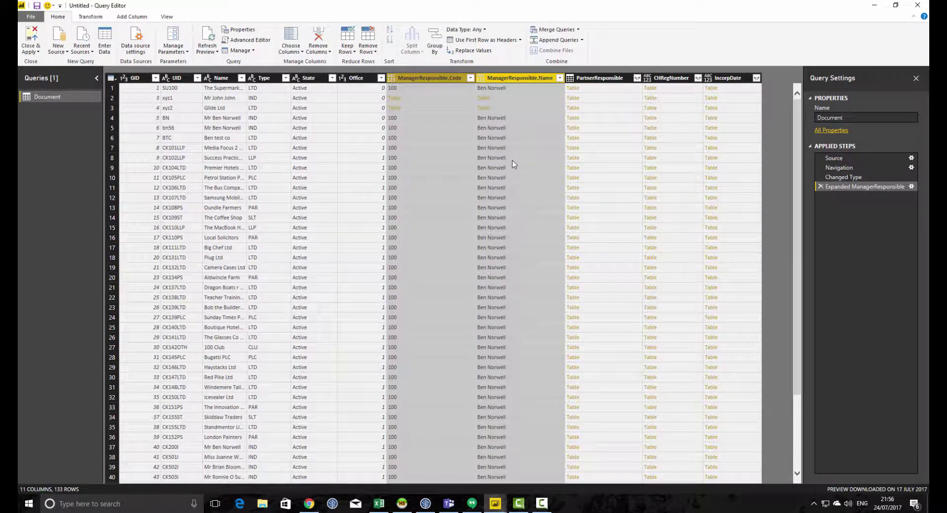
click(637, 78)
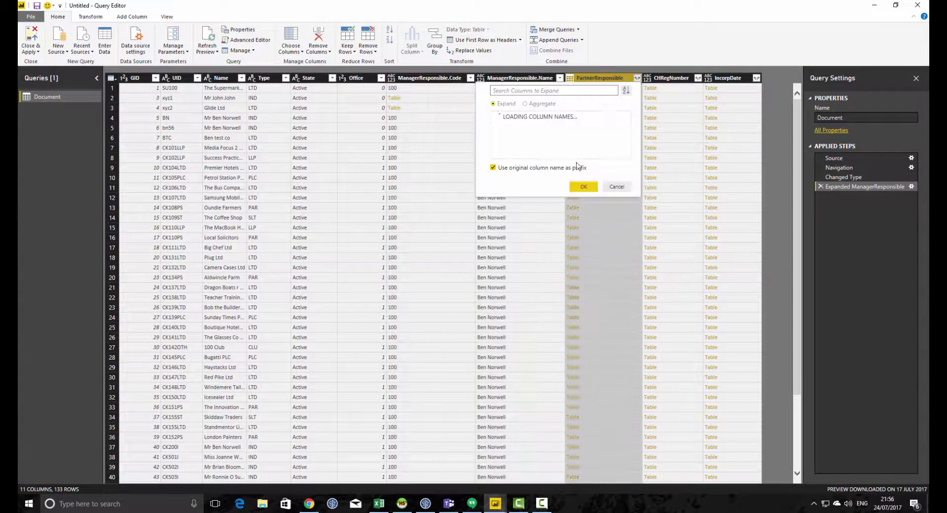
click(583, 200)
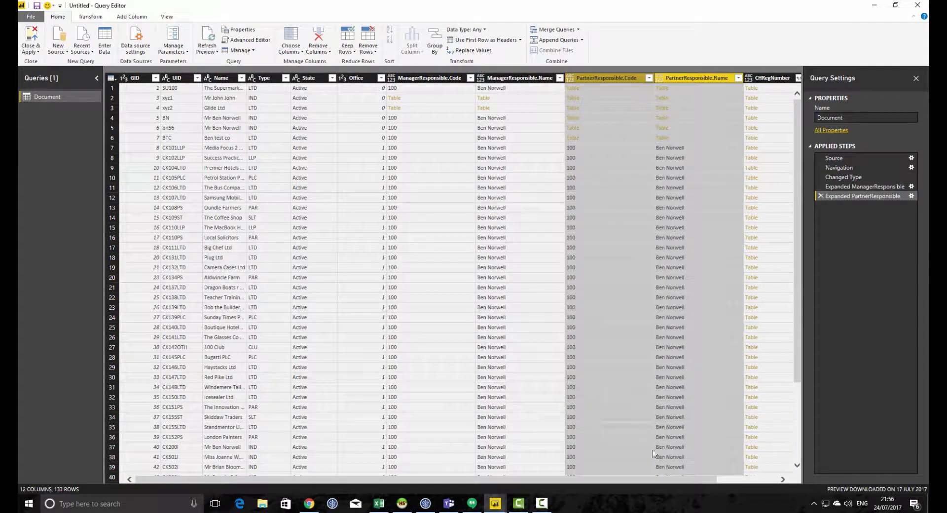
- Expand the CHRegNumber and IncorpDate columns into their Element:Text values, keeping the original names as prefix
drag(650, 482, 709, 481)
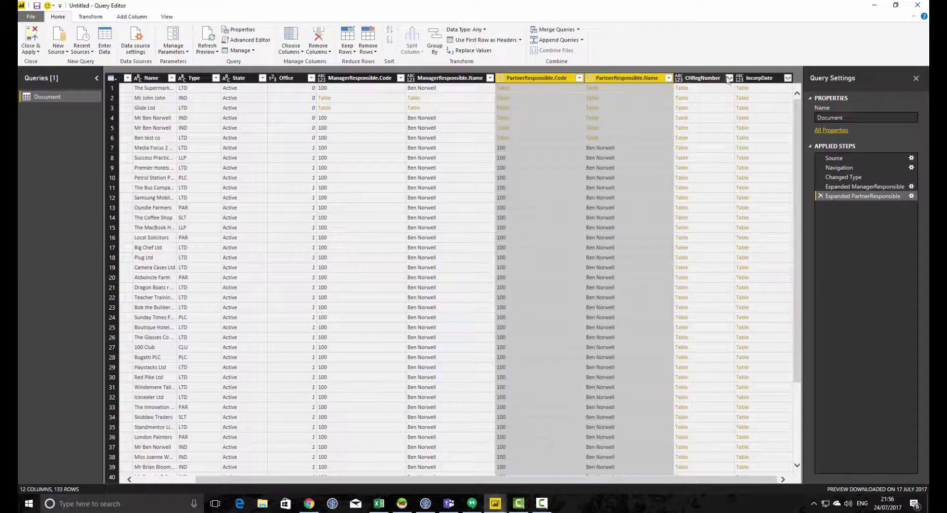
click(728, 78)
click(675, 199)
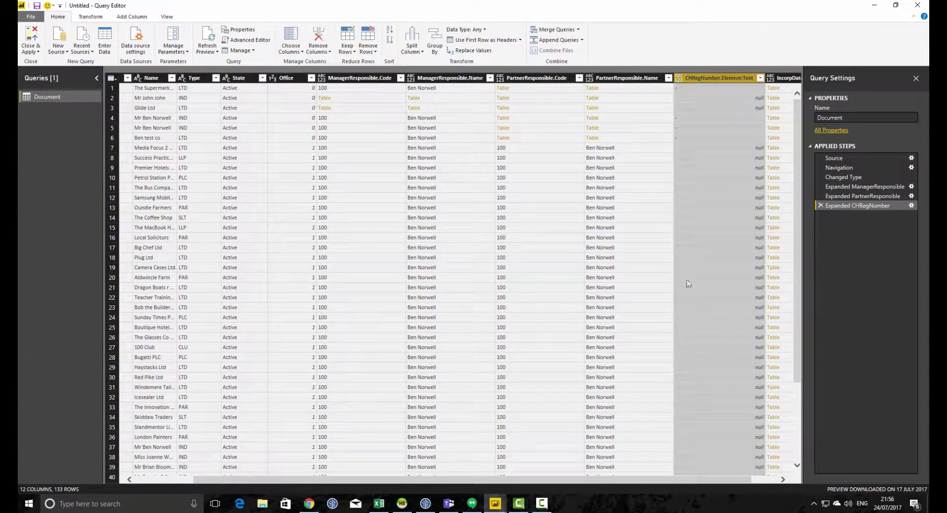
drag(642, 480, 712, 470)
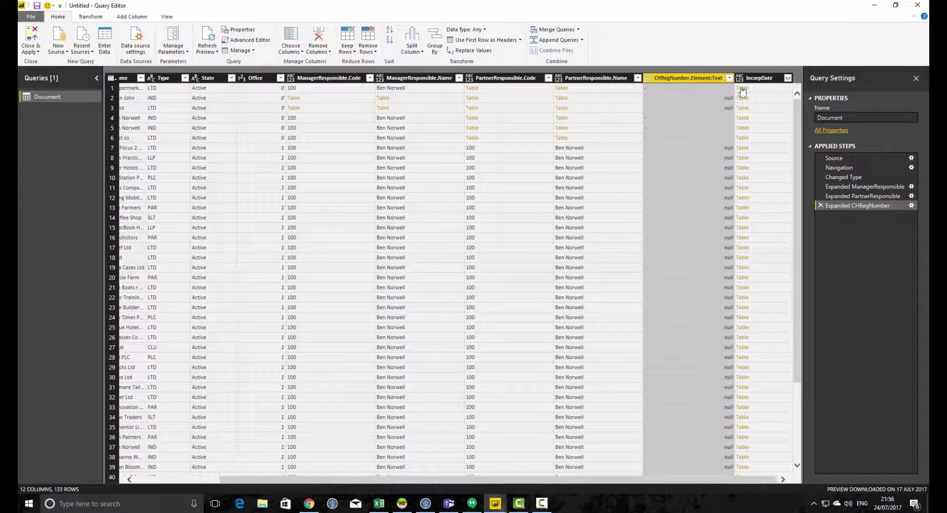
click(787, 78)
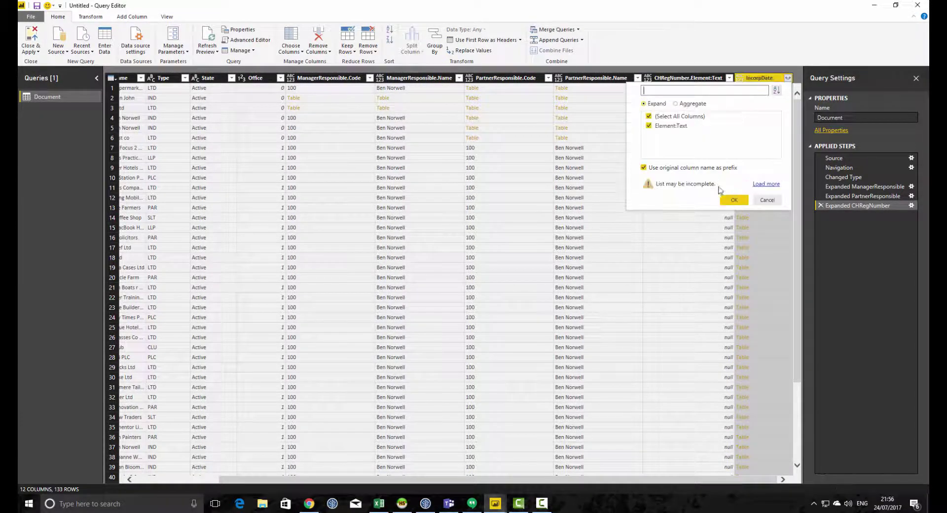
click(725, 196)
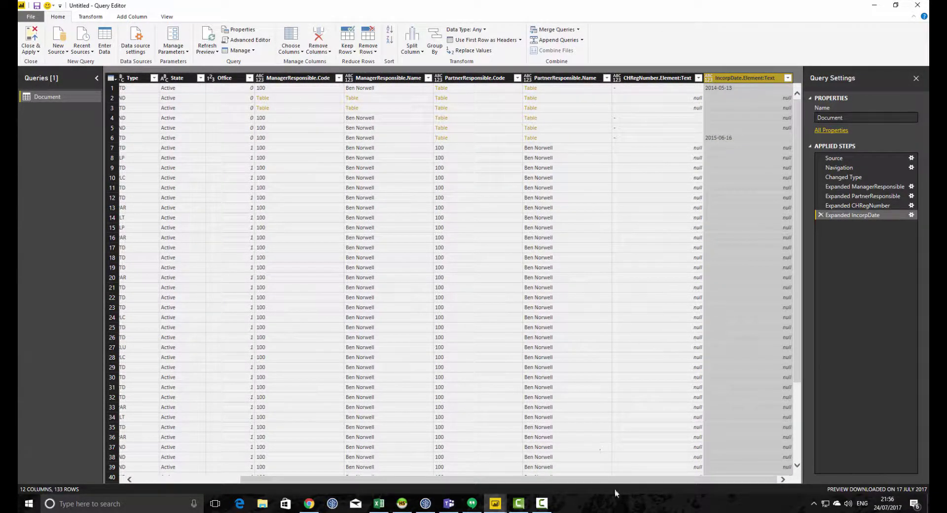
- Close the Query Editor with the changes applied and fix the broken fields in the report's table visual
drag(626, 478, 451, 491)
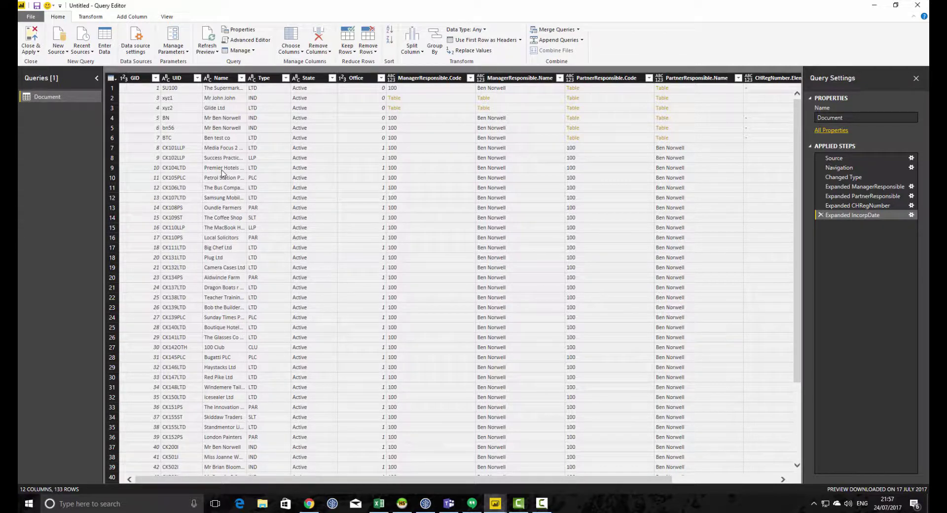
click(31, 36)
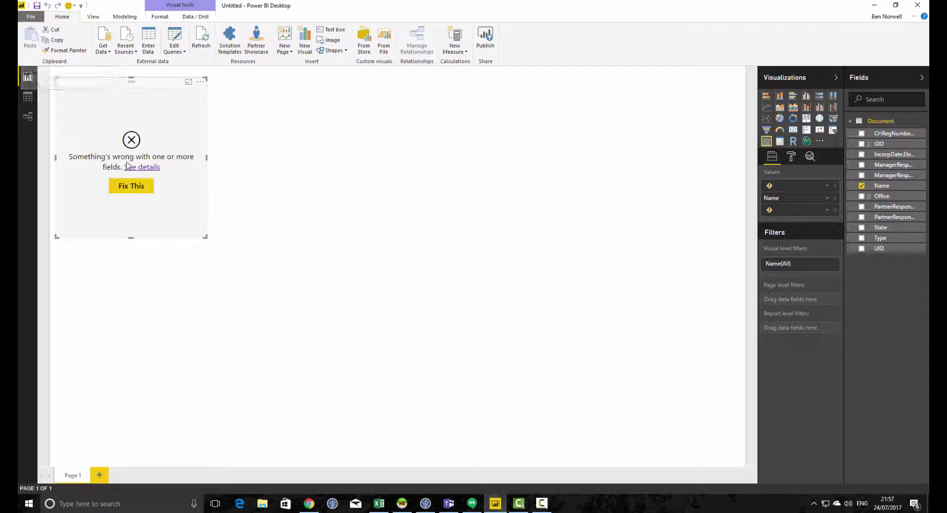
click(132, 186)
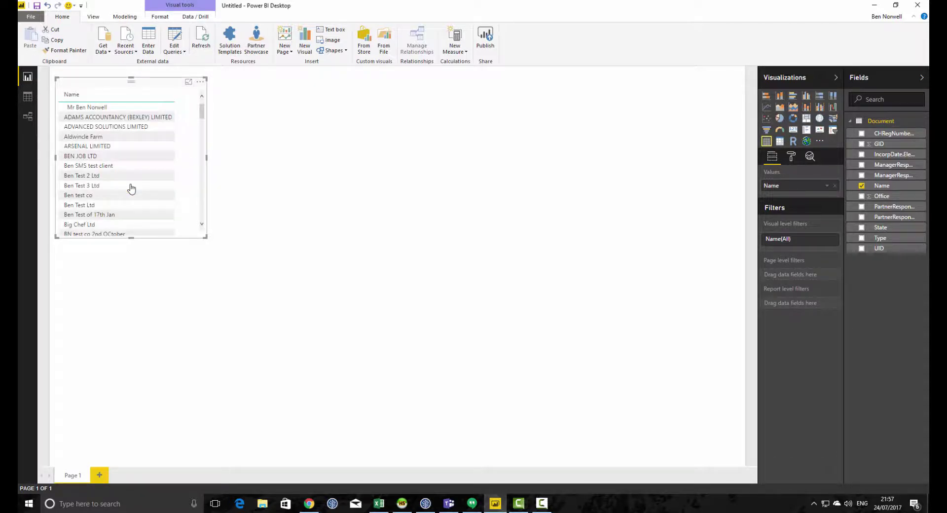
- Enlarge the table visual to nearly fill the page and add the CHRegNumber, GID, IncorpDate and both ManagerResponsible fields
drag(205, 238, 651, 459)
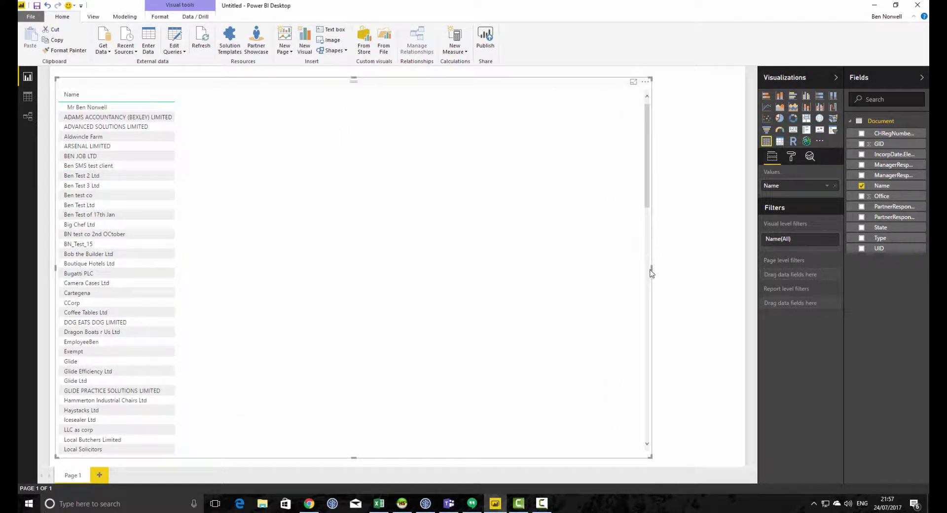
drag(651, 271, 740, 260)
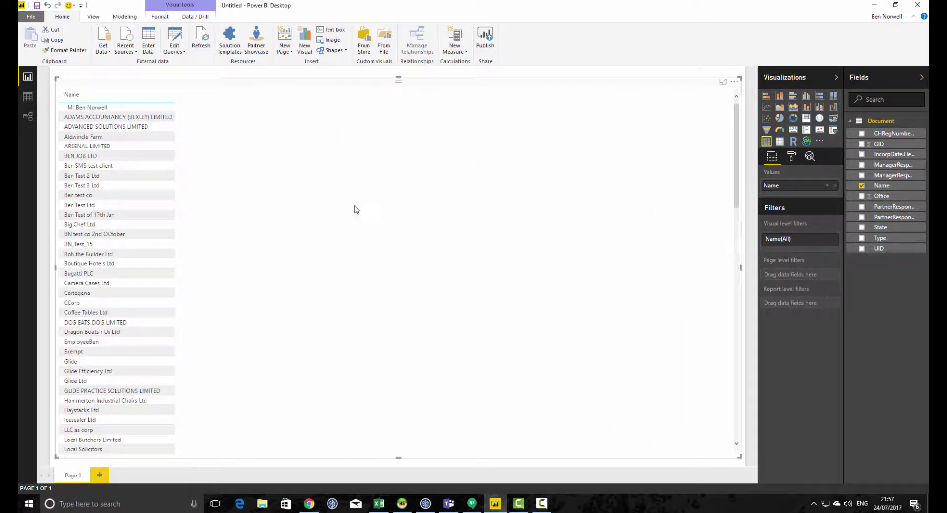
click(861, 133)
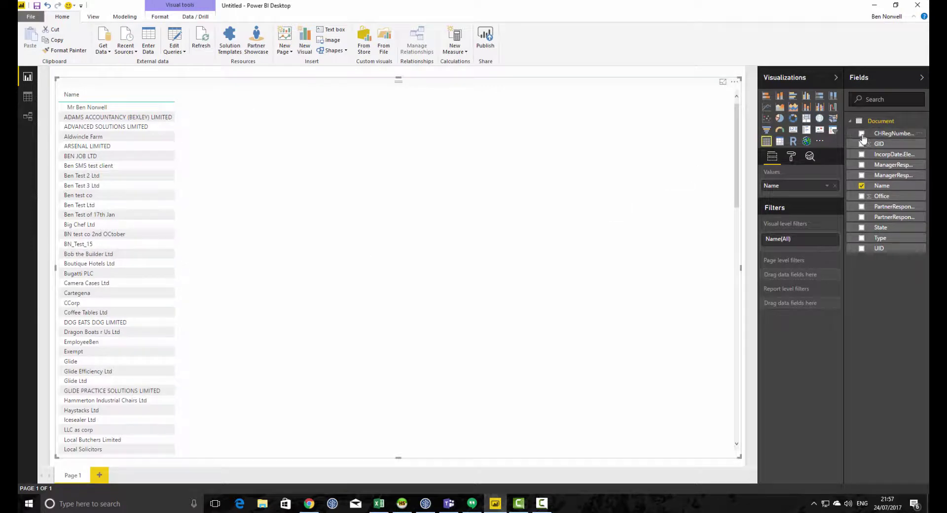
click(861, 144)
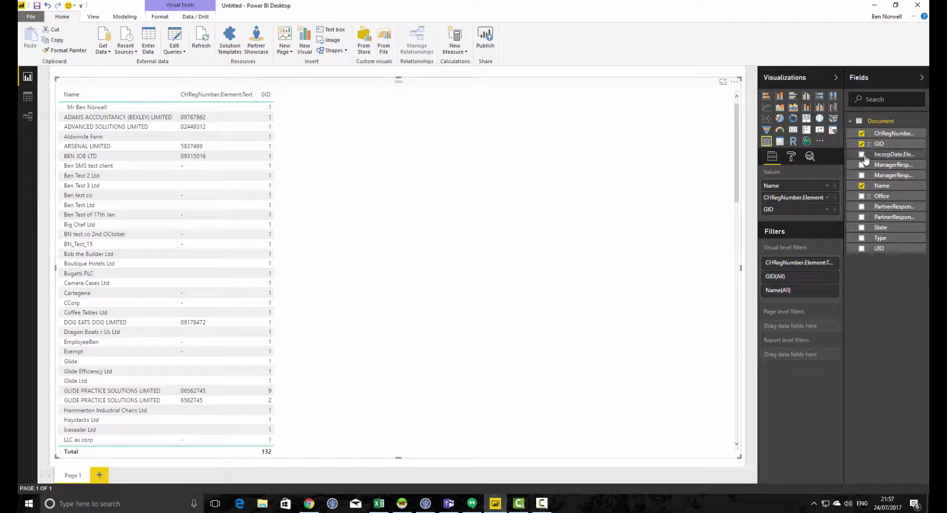
click(861, 154)
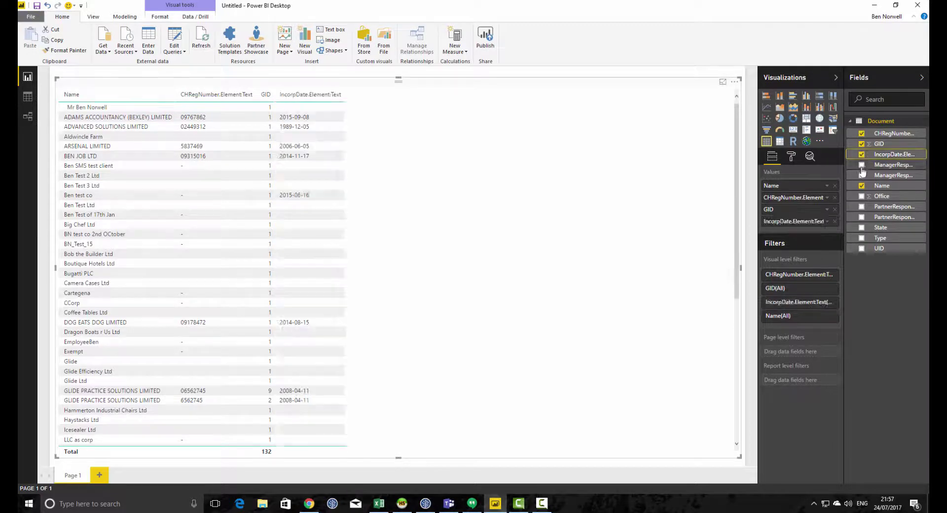
click(860, 165)
click(861, 175)
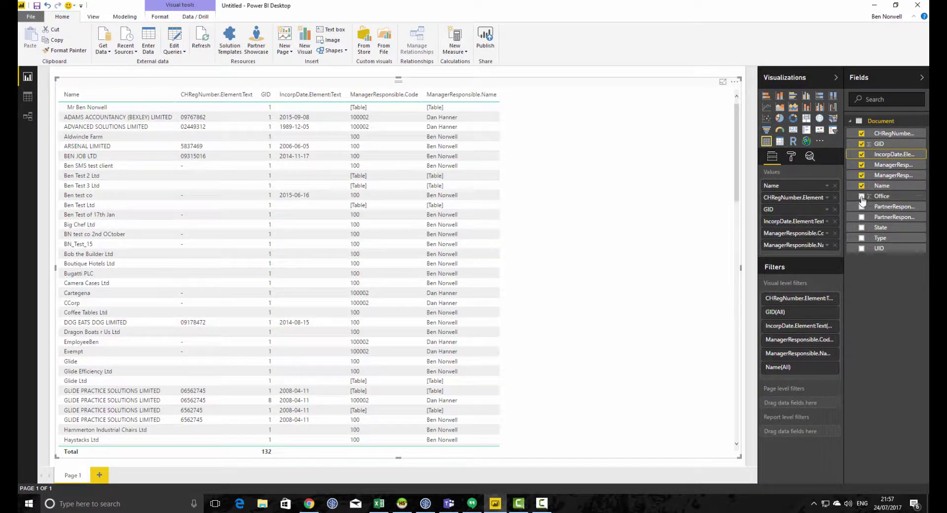
- Add the Office, both PartnerResponsible, State, Type and UID fields to the table visual
click(861, 196)
click(861, 206)
click(860, 217)
click(861, 227)
click(861, 238)
click(861, 248)
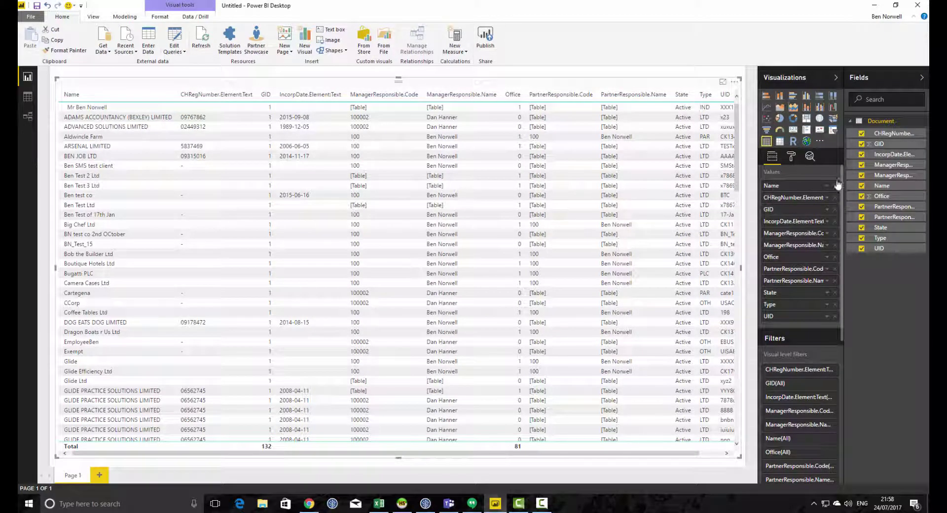
- Set the table's GID field to Don't summarize and open the Office field's summarization options
click(826, 210)
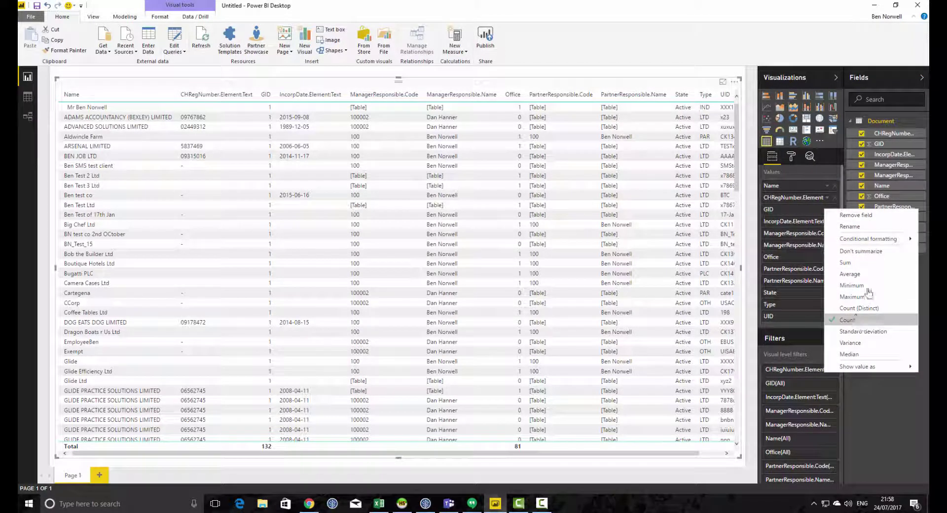
click(867, 252)
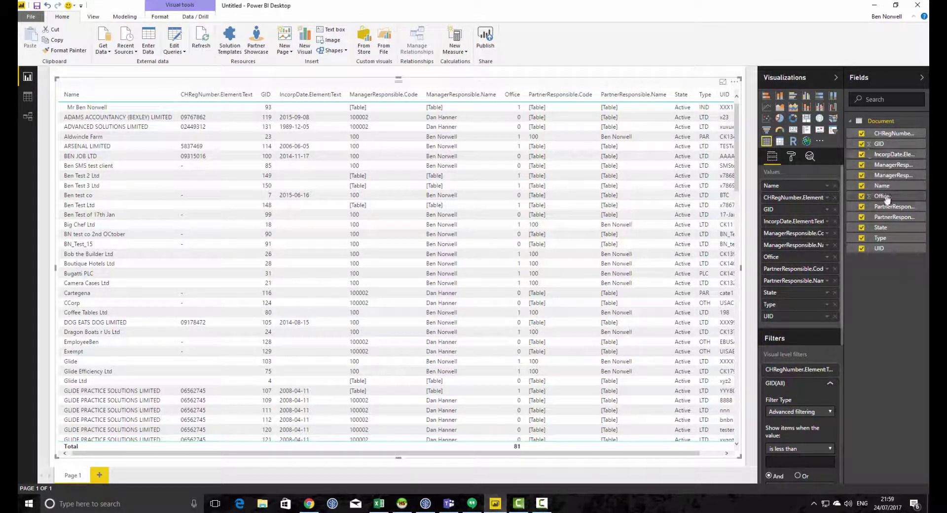
click(830, 260)
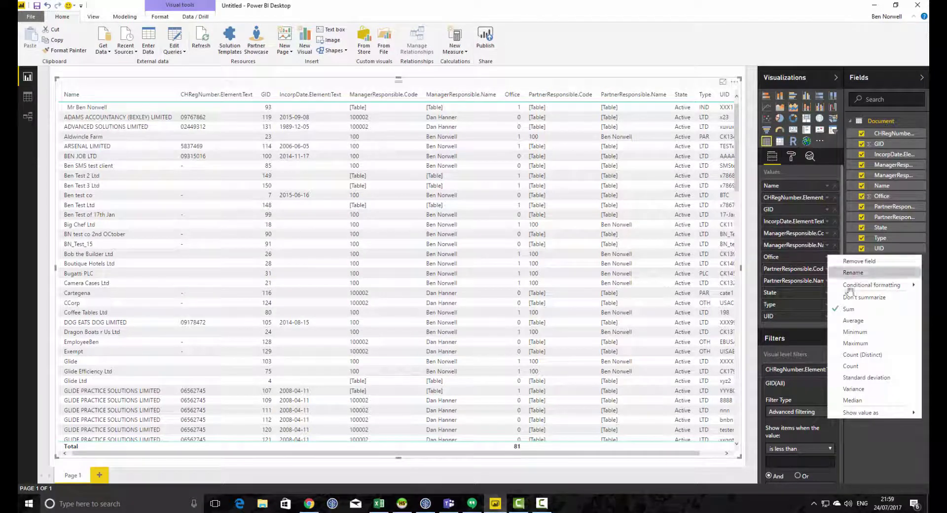